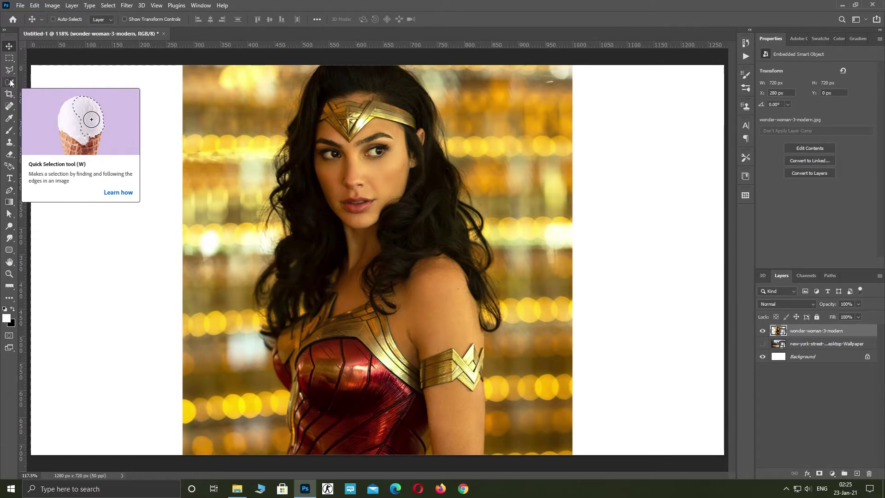
Select the woman on the wonder-woman-3-modern layer with the Quick Selection tool and remove stray background from the selection
left_click(10, 82)
left_click(50, 83)
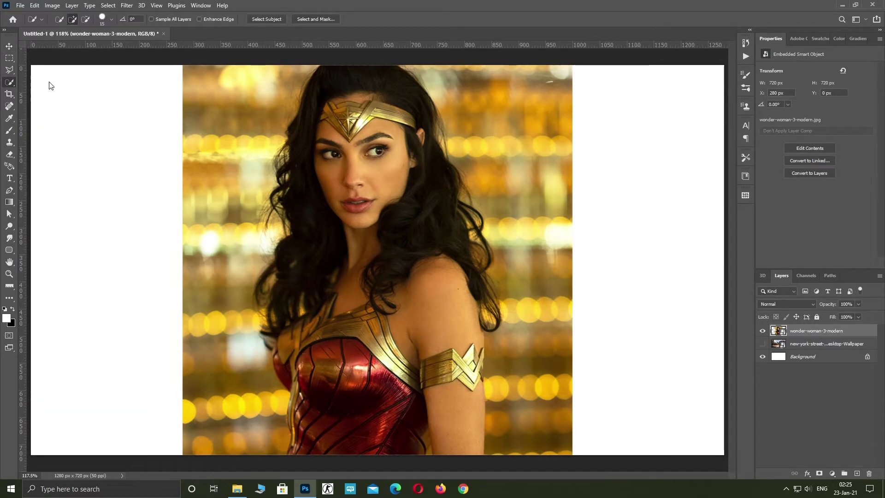
mouse_move(333, 295)
left_mouse_down()
mouse_move(320, 345)
mouse_move(312, 235)
mouse_move(405, 185)
mouse_move(442, 464)
mouse_move(337, 362)
mouse_move(341, 411)
mouse_move(290, 350)
mouse_move(280, 357)
mouse_move(295, 455)
left_mouse_up()
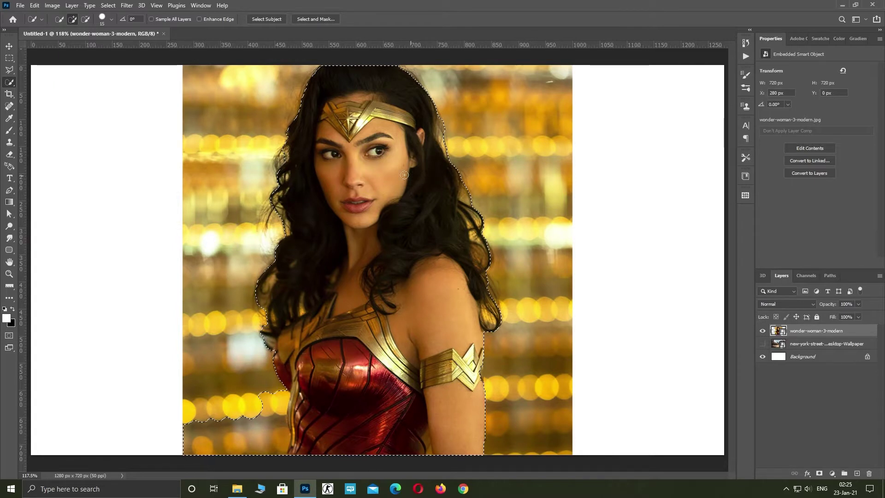
mouse_move(299, 153)
left_mouse_down()
mouse_move(279, 155)
mouse_move(274, 171)
mouse_move(308, 184)
mouse_move(319, 222)
mouse_move(326, 255)
left_mouse_up()
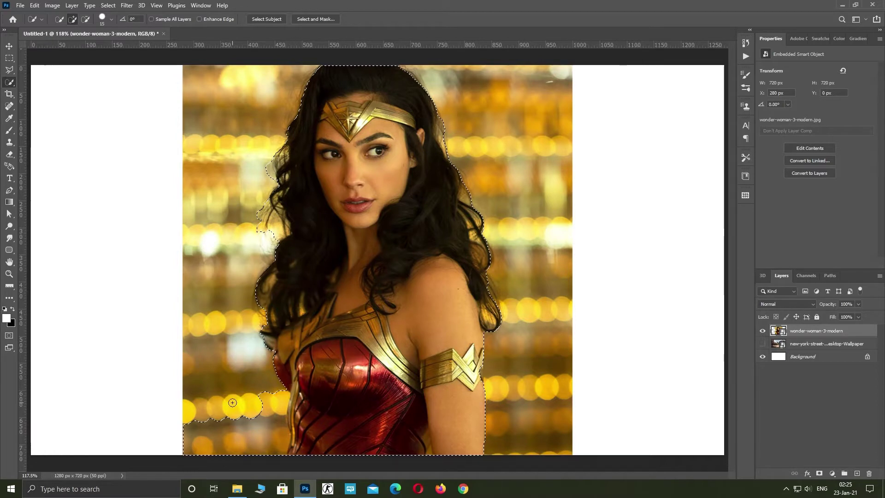
mouse_move(232, 403)
left_mouse_down()
mouse_move(225, 444)
mouse_move(258, 438)
mouse_move(279, 456)
left_mouse_up()
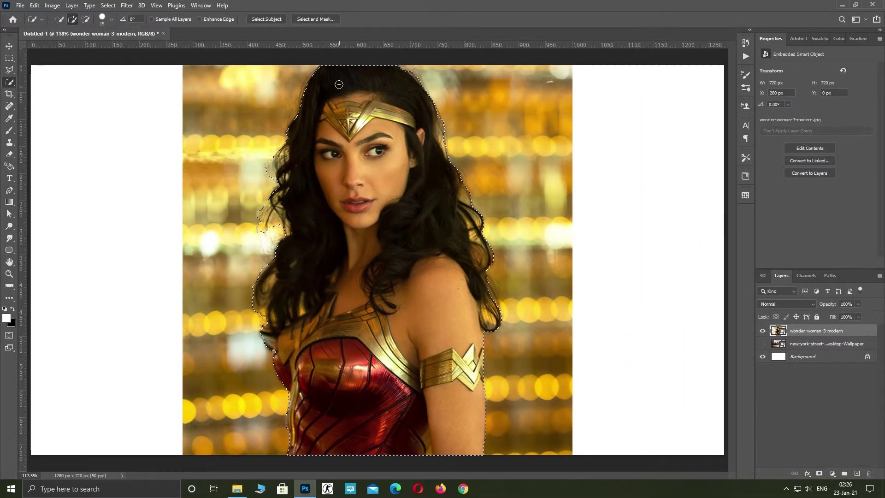
Refine the woman's selection in Select and Mask by brushing the Refine Edge Brush along both sides of her hair
left_click(326, 20)
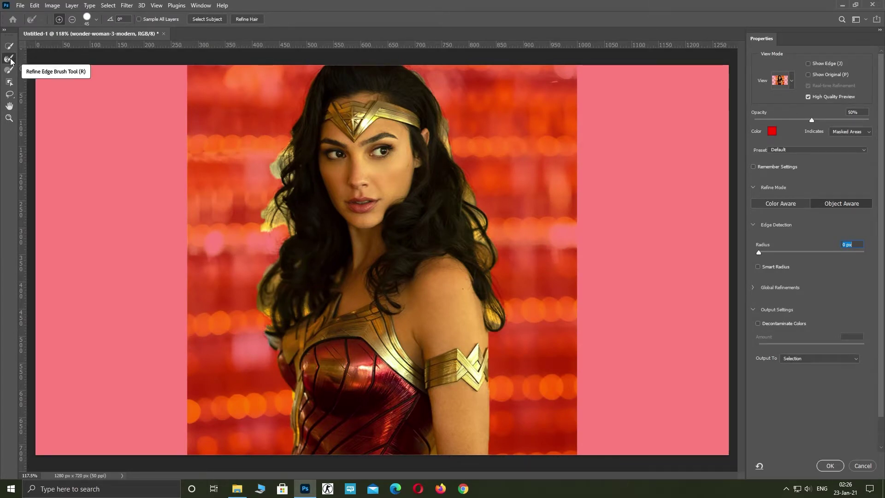
left_click(10, 58)
mouse_move(267, 123)
left_mouse_down()
mouse_move(284, 180)
mouse_move(272, 217)
mouse_move(298, 265)
mouse_move(260, 318)
left_mouse_up()
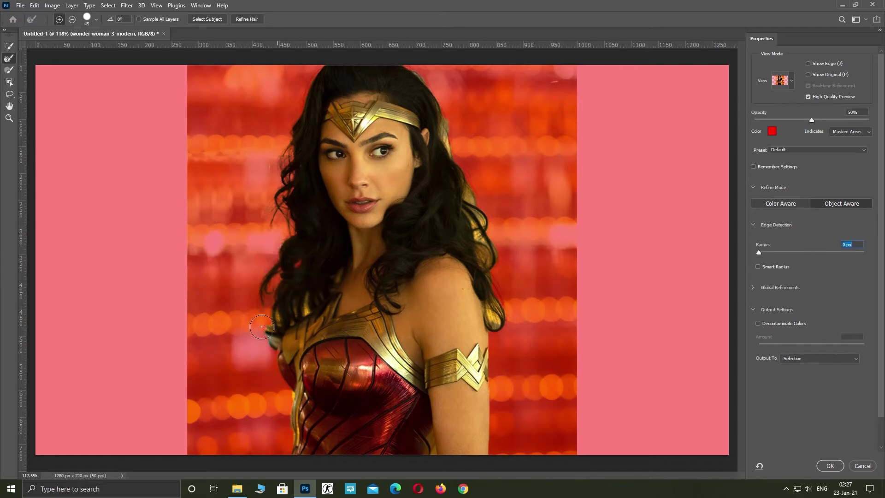
mouse_move(411, 64)
left_mouse_down()
mouse_move(459, 164)
mouse_move(508, 339)
left_mouse_up()
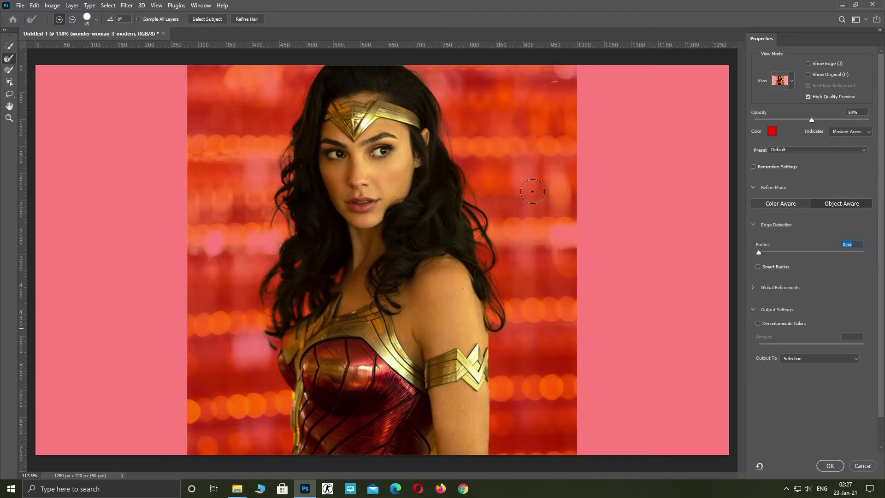
Enable Decontaminate Colors and output the refined selection to New Layer with Layer Mask
left_click(758, 323)
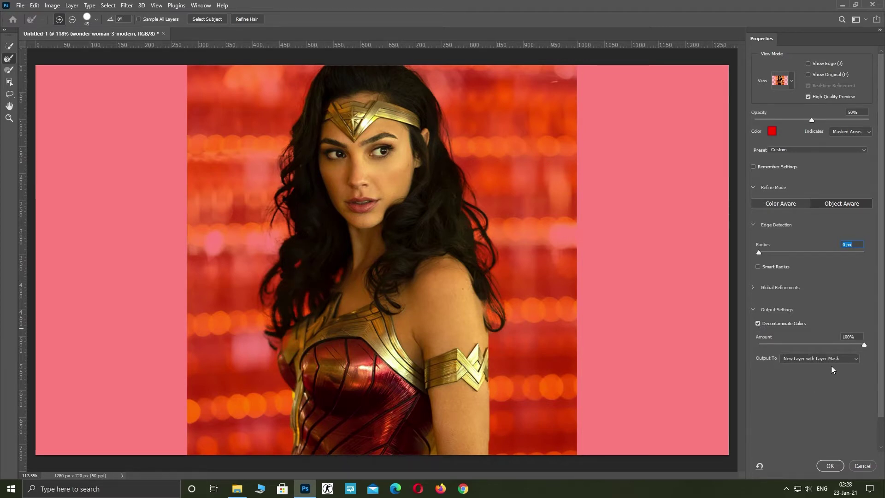
left_click(846, 359)
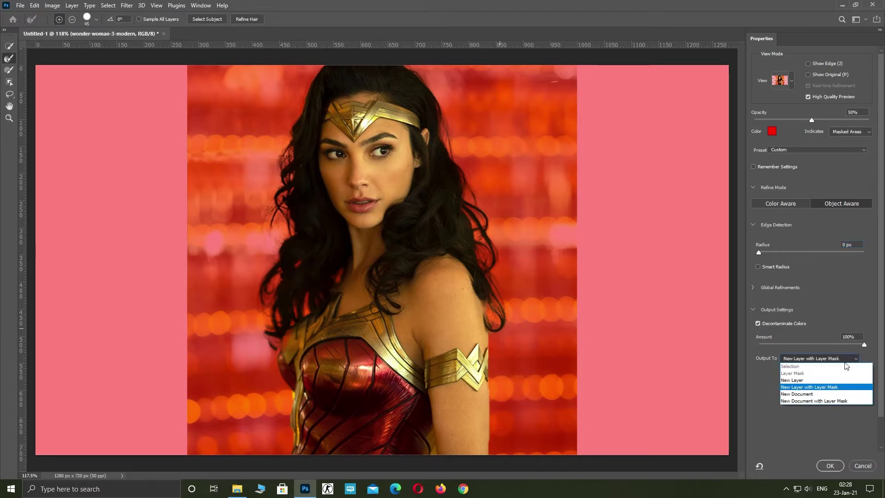
left_click(832, 388)
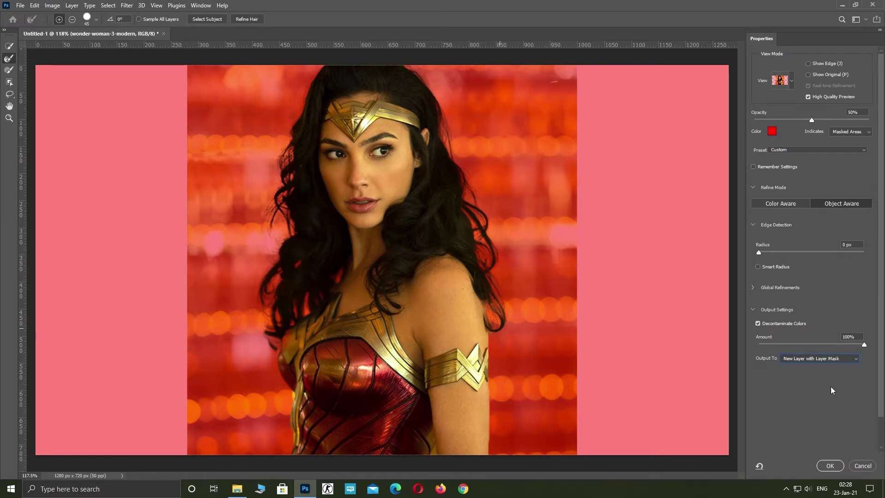
left_click(837, 465)
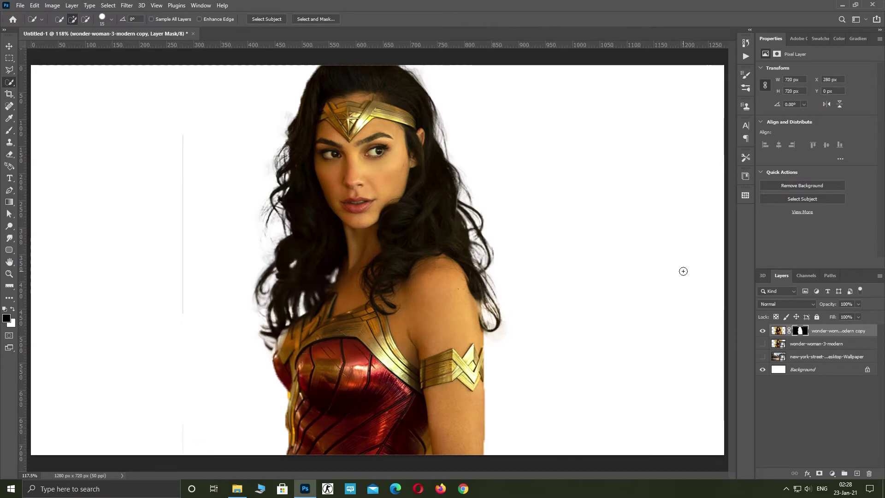
Paint black on the layer mask to hide the leftover vertical line and the residue outside the left-hand hair
left_click(8, 134)
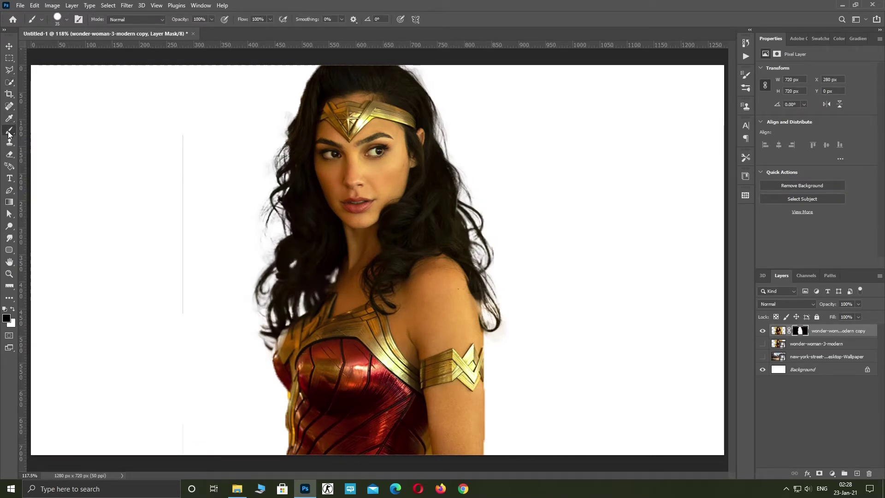
mouse_move(181, 121)
left_mouse_down()
mouse_move(184, 286)
mouse_move(165, 362)
mouse_move(183, 454)
left_mouse_up()
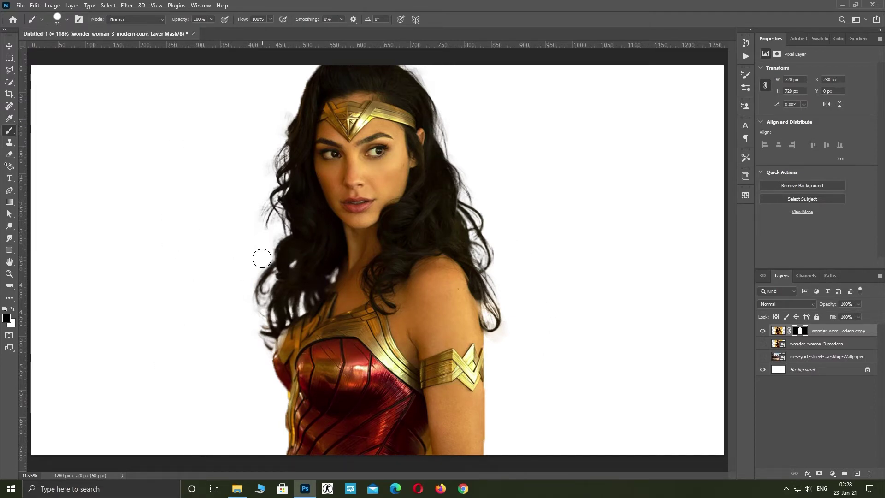
scroll(251, 243, "up", 5)
key("bracketleft")
key("bracketleft")
key("bracketleft")
key("bracketleft")
key("bracketleft")
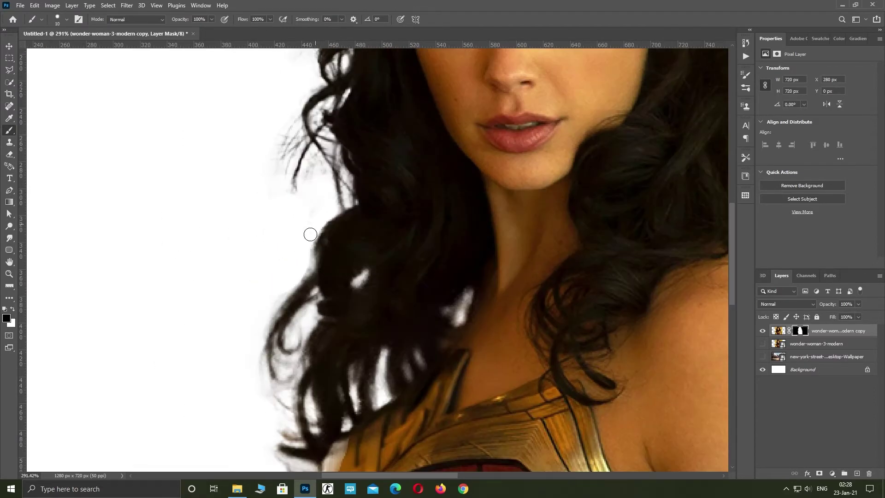
left_click_drag(303, 268, 227, 378)
scroll(215, 392, "down", 4)
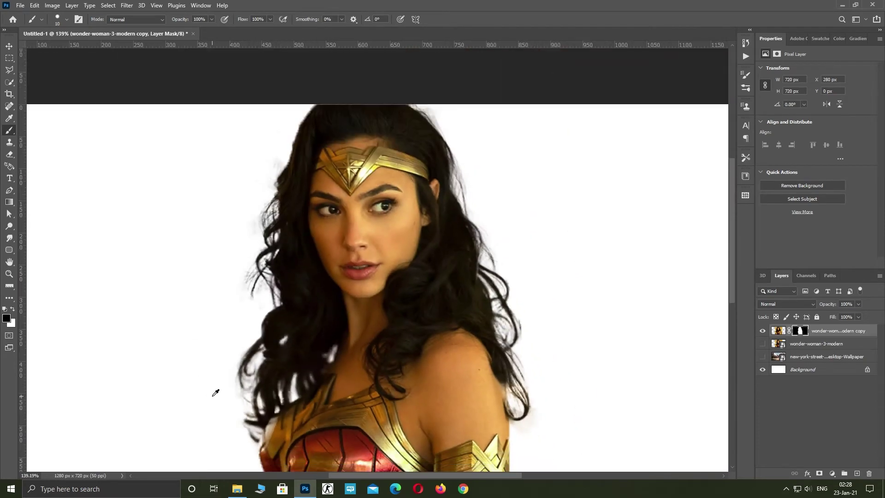
scroll(444, 419, "down", 3)
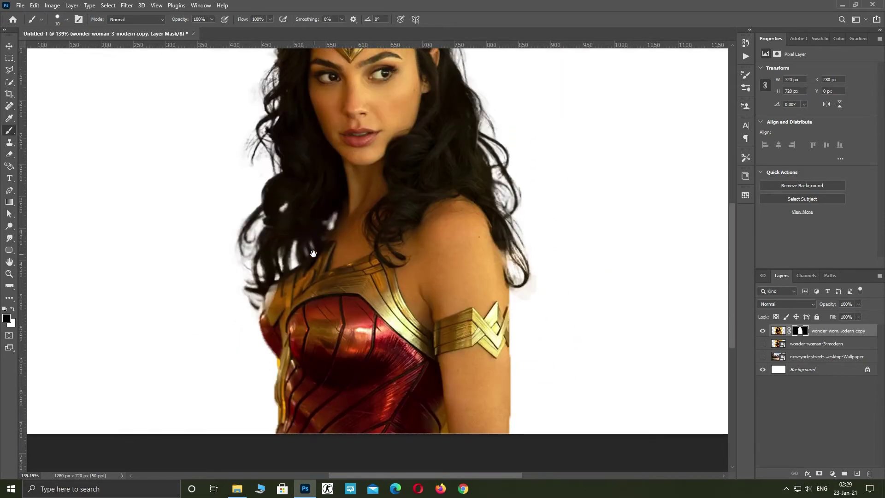
Restore the costume's chest edge below the left-hand hair on the mask using a white Hard Round brush at 40 px
left_click(67, 19)
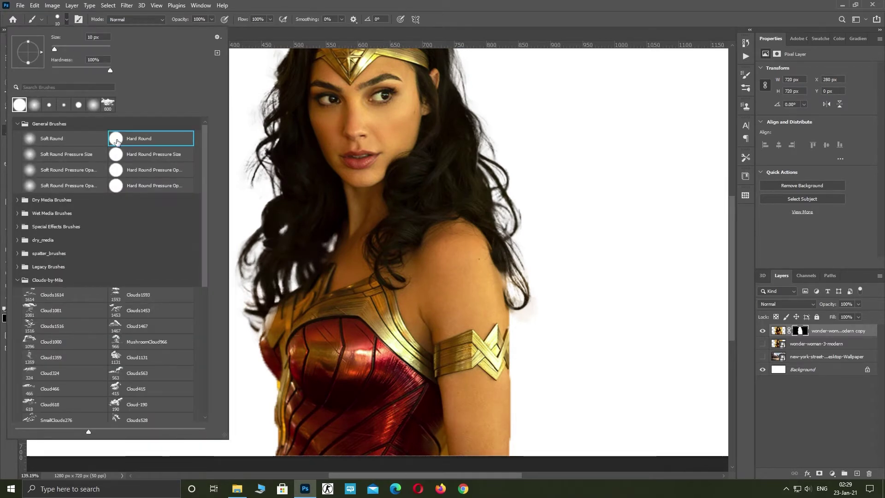
double_click(116, 142)
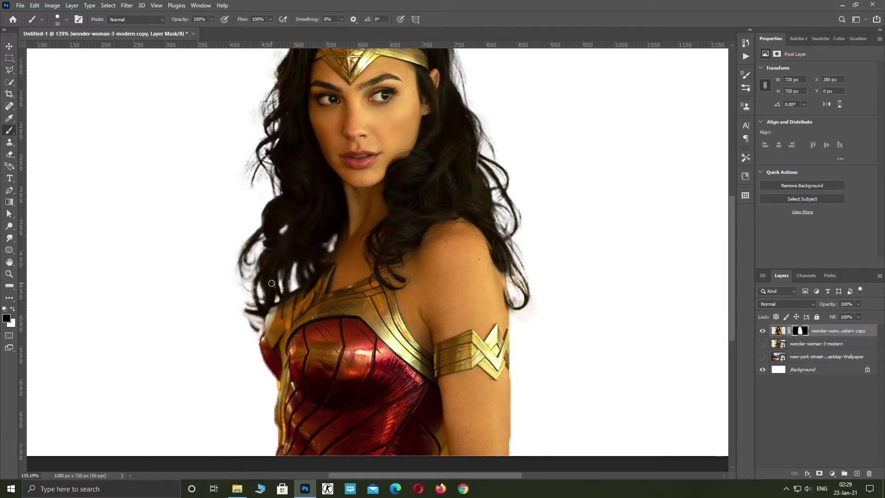
key("bracketright")
key("bracketright")
key("bracketright")
key("x")
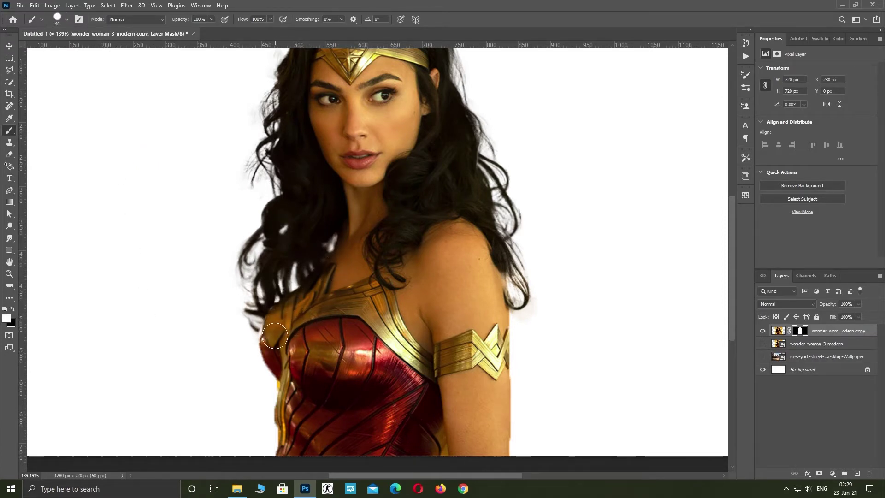
Restore the costume's left waist edge on the mask with a smaller white brush, checking it against the original photo layer
scroll(280, 353, "up", 4)
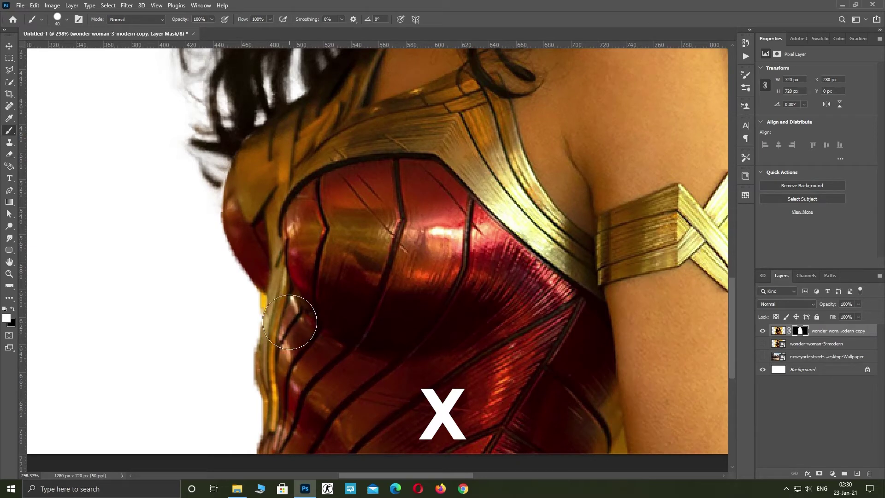
key("bracketleft")
key("bracketleft")
key("bracketleft")
key("bracketleft")
left_click(762, 343)
left_click(762, 343)
key("bracketright")
key("bracketright")
key("bracketright")
key("bracketright")
key("bracketleft")
key("bracketleft")
Mask out the leftover yellow background beside the left waist with a black brush up to 30 px, comparing with the original layer
key("x")
left_click(257, 300)
key("bracketright")
key("bracketright")
key("bracketright")
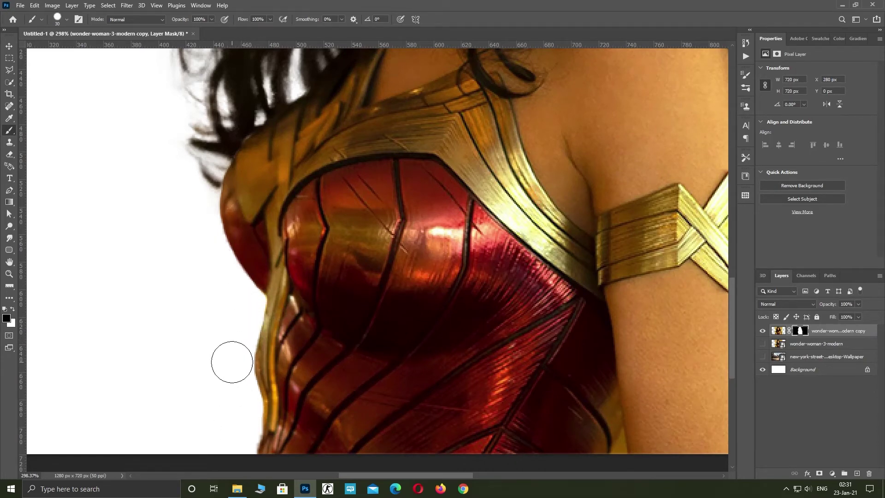
scroll(459, 373, "down", 2)
left_click(762, 343)
left_click(762, 343)
scroll(274, 418, "up", 2)
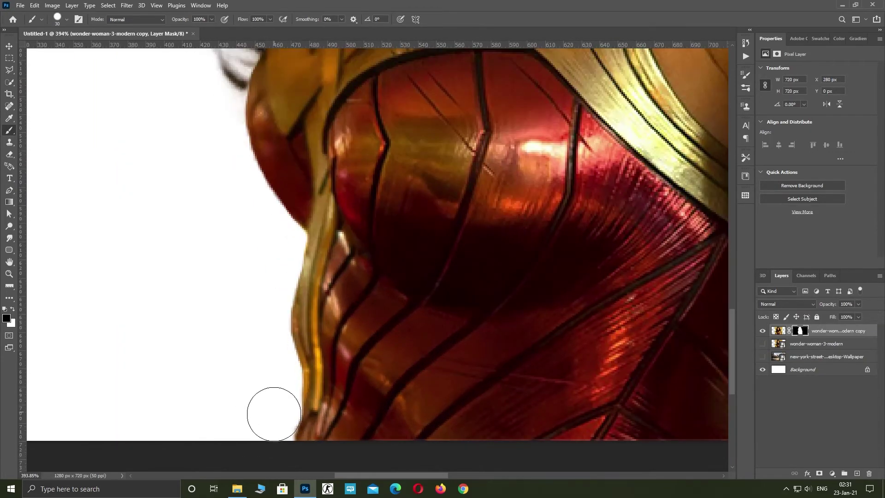
Restore the outer edge of the arm and armband on the mask with a white 30 px brush
scroll(197, 259, "right", 5)
key("x")
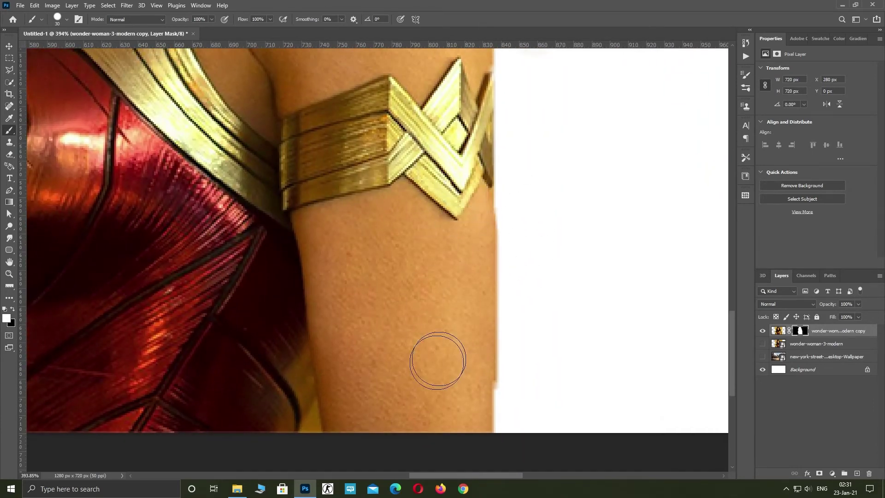
scroll(520, 403, "up", 5)
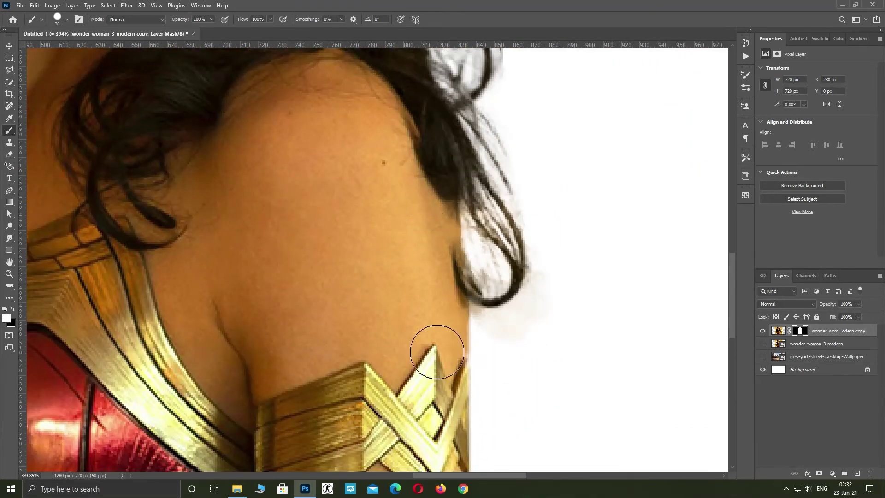
Mask out the faint residue around the hair curl beside the upper arm with a small black brush
key("x")
key("bracketleft")
key("bracketleft")
key("bracketleft")
key("bracketleft")
key("bracketleft")
key("bracketleft")
key("bracketleft")
left_click_drag(493, 319, 477, 316)
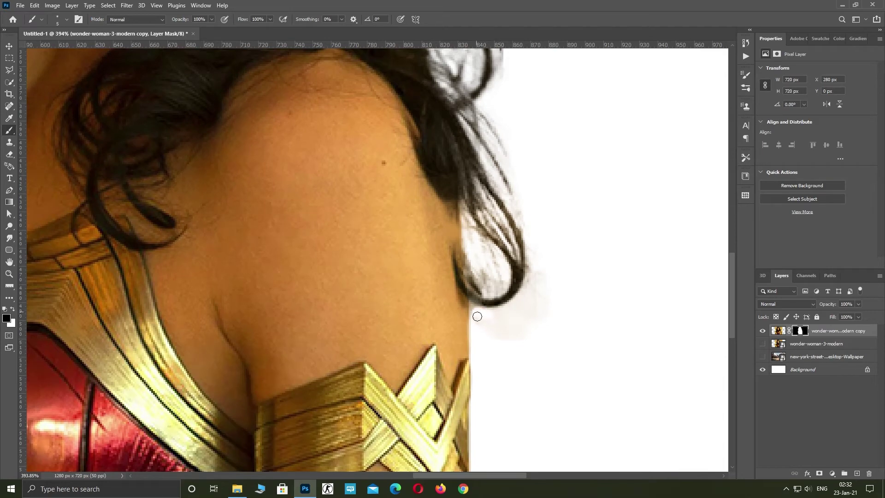
left_click_drag(541, 305, 531, 233)
key("ctrl+0")
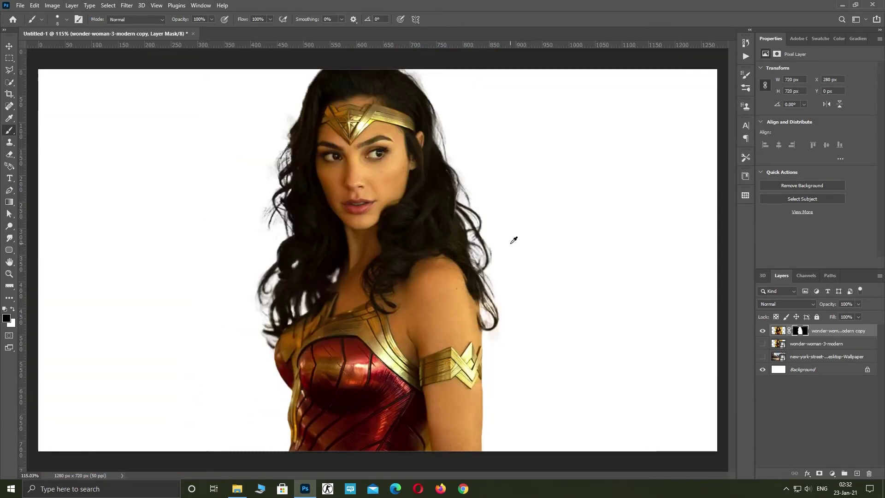
Lasso the background gap between the arm and the waist, paint it black on the mask, and deselect
scroll(442, 464, "up", 6)
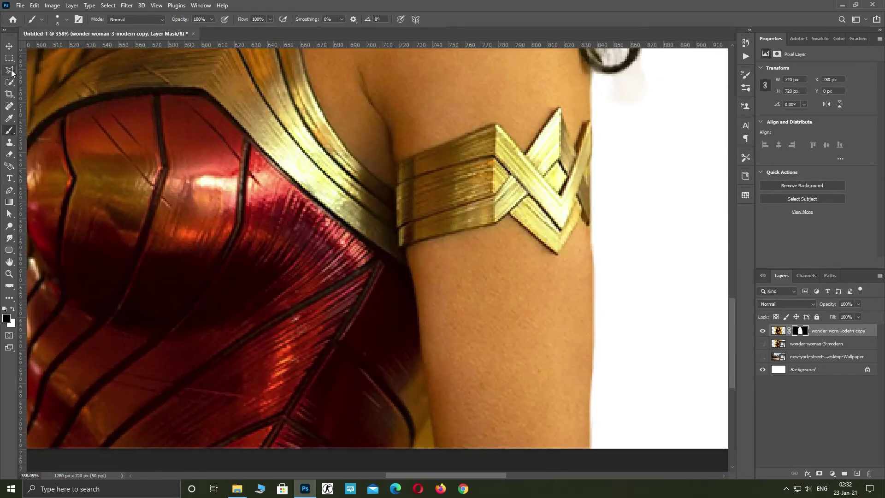
key("l")
left_click(413, 450)
left_click(430, 414)
double_click(436, 454)
key("b")
left_click_drag(417, 428, 417, 447)
key("ctrl+d")
key("ctrl+0")
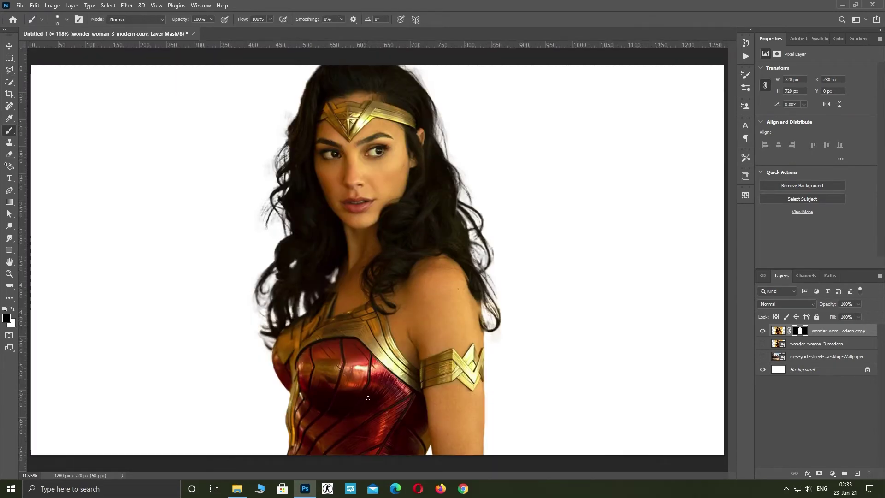
Show the New York street wallpaper layer and duplicate it
left_click(776, 359)
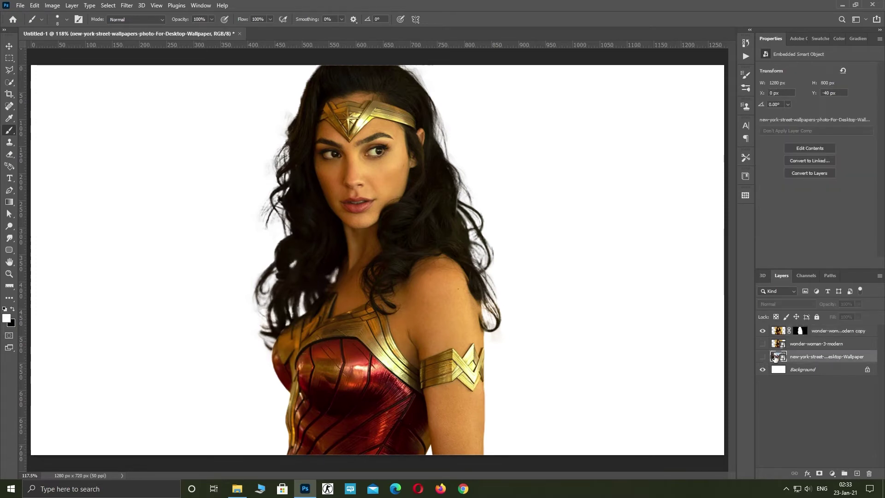
left_click(762, 358)
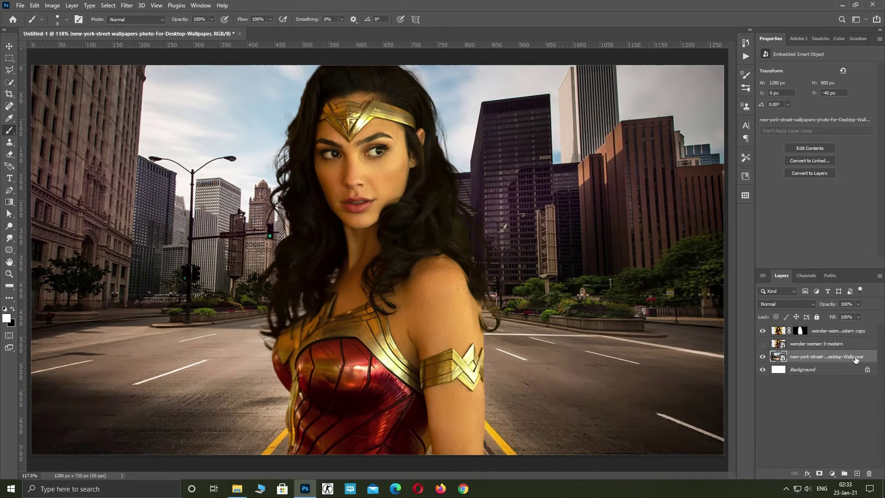
left_click_drag(856, 357, 858, 474)
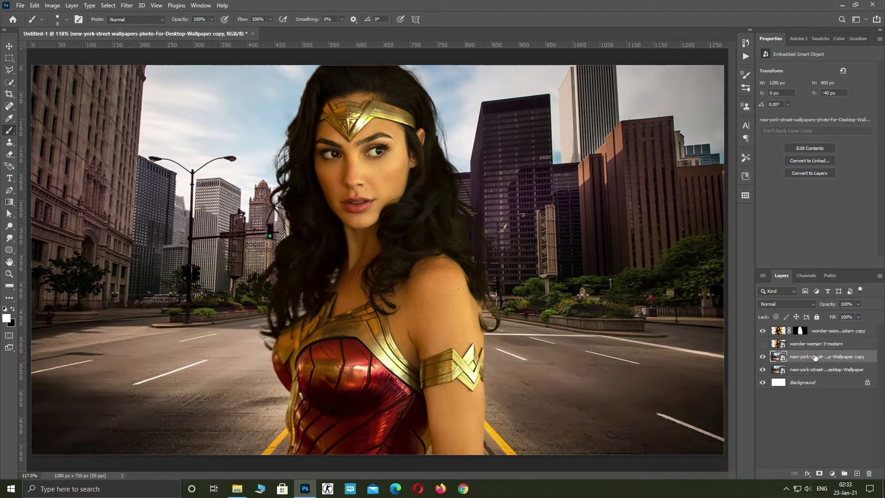
Move the street wallpaper copy above the woman's cutout layer and clip it to that layer
left_click_drag(815, 357, 817, 329)
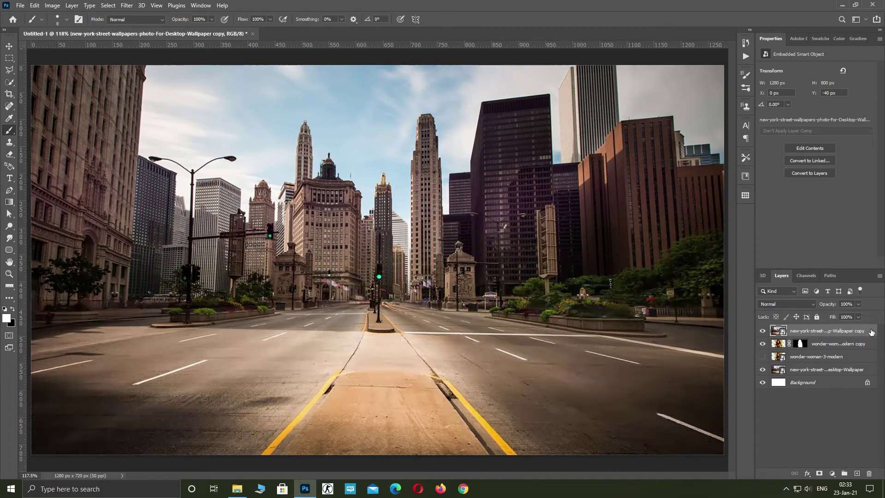
right_click(872, 332)
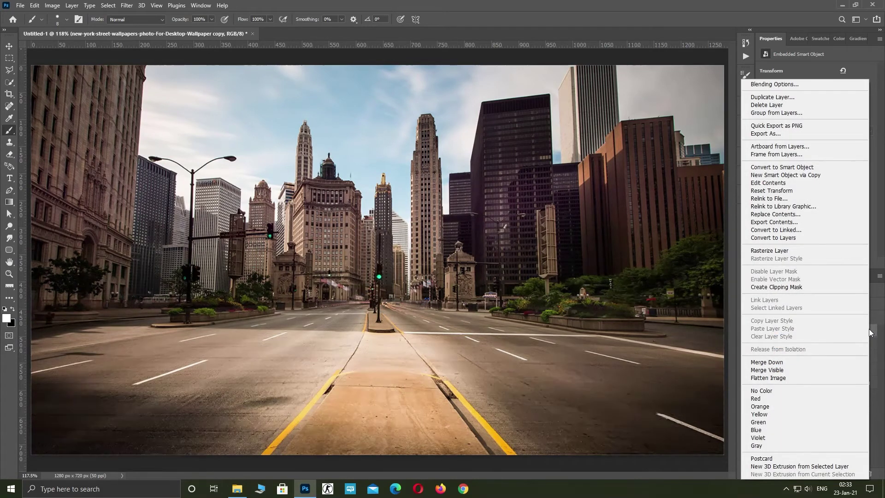
left_click(799, 287)
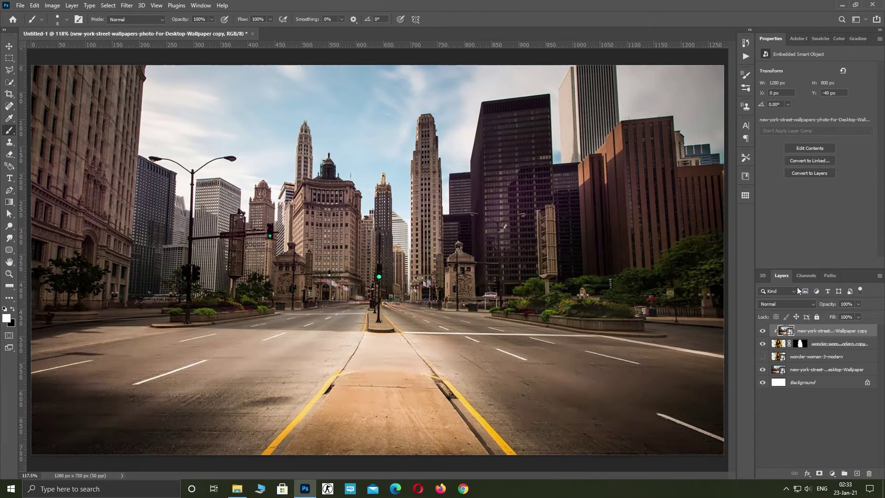
Apply the Average blur filter to the clipped street wallpaper copy and lower that layer's opacity to 32%
left_click(129, 6)
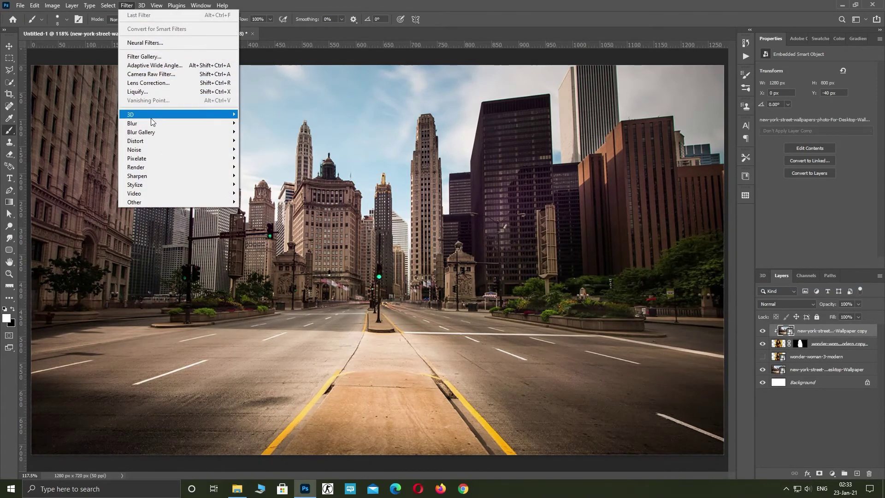
mouse_move(153, 124)
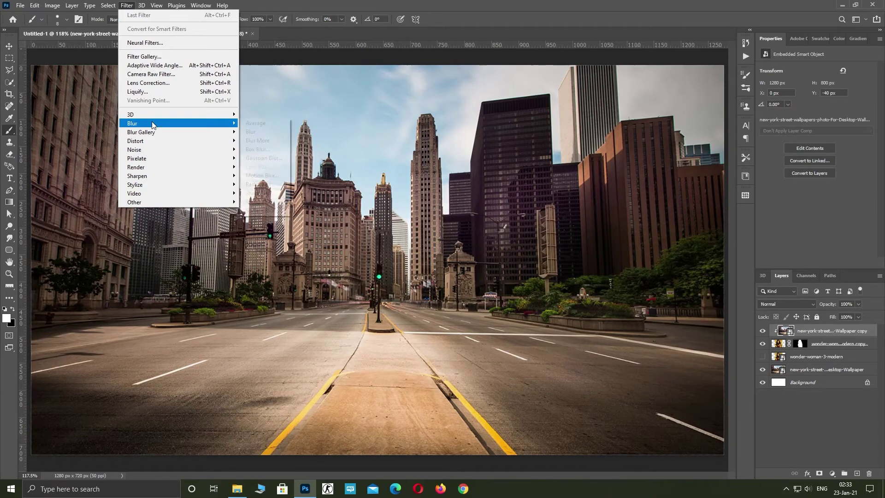
left_click(255, 123)
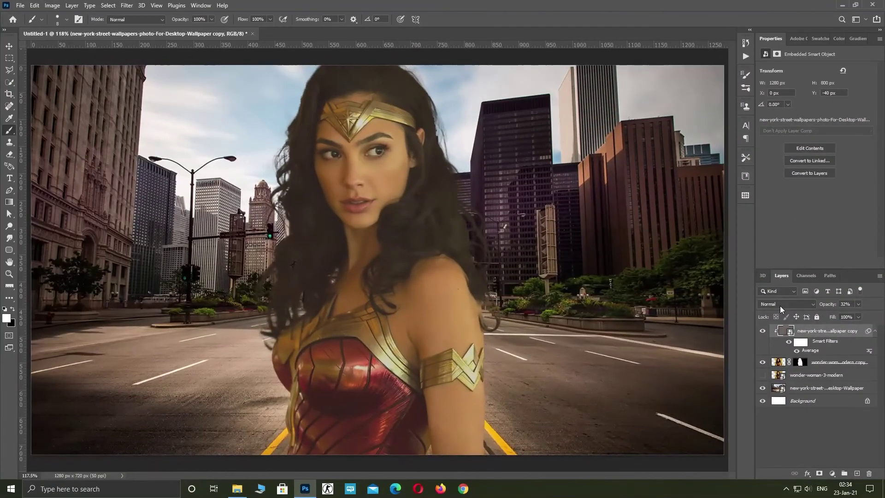
Set the clipped wallpaper copy's blend mode to Color and fine-tune its opacity to tint the woman
left_click(780, 306)
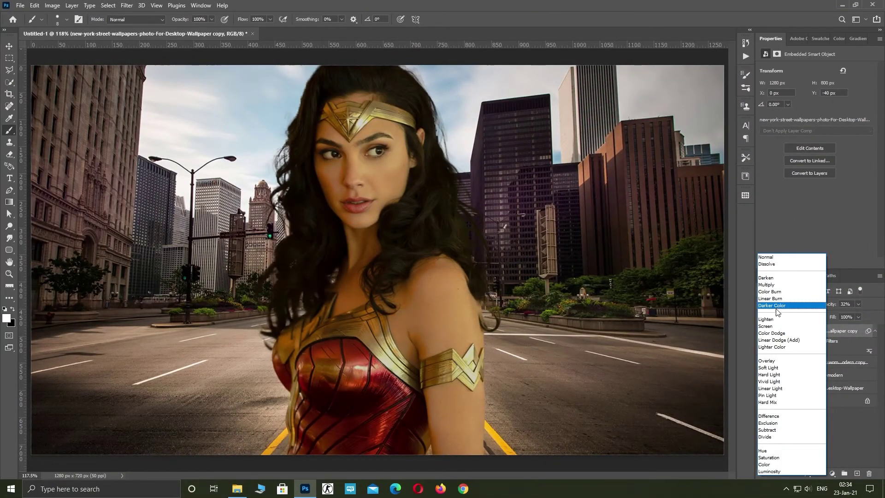
left_click(764, 465)
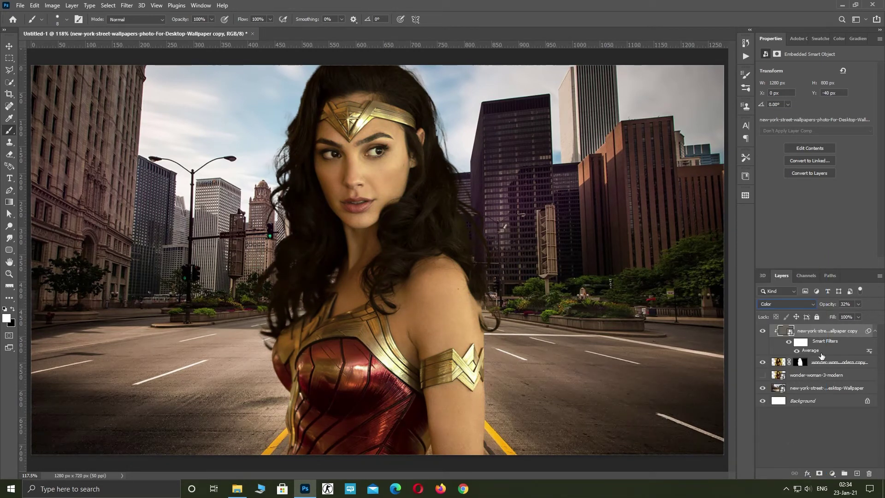
left_click_drag(828, 306, 835, 305)
Apply a Gaussian Blur with a 4.0 pixel radius to the original New York street wallpaper layer, and switch to the Move tool
left_click(780, 390)
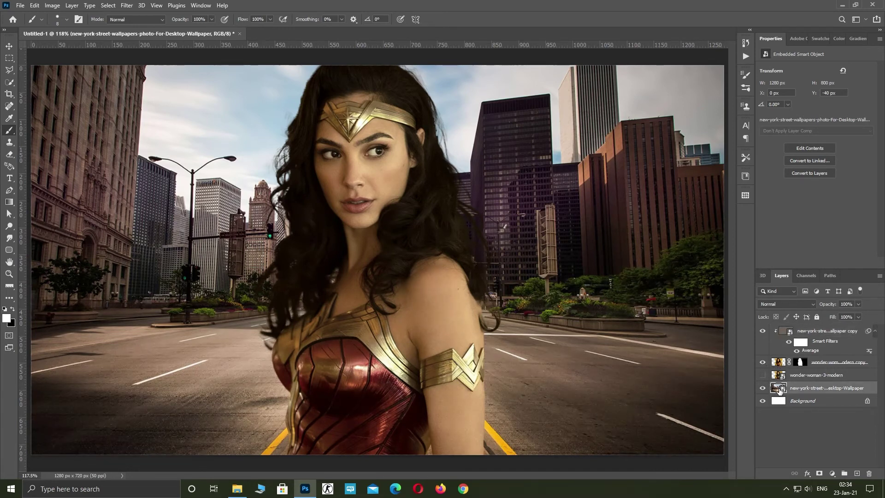
left_click(762, 389)
left_click(762, 389)
left_click(127, 6)
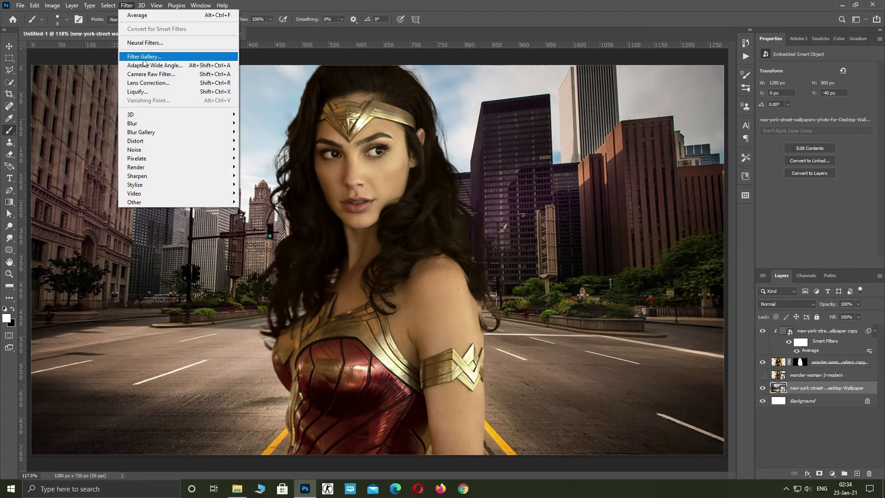
mouse_move(172, 124)
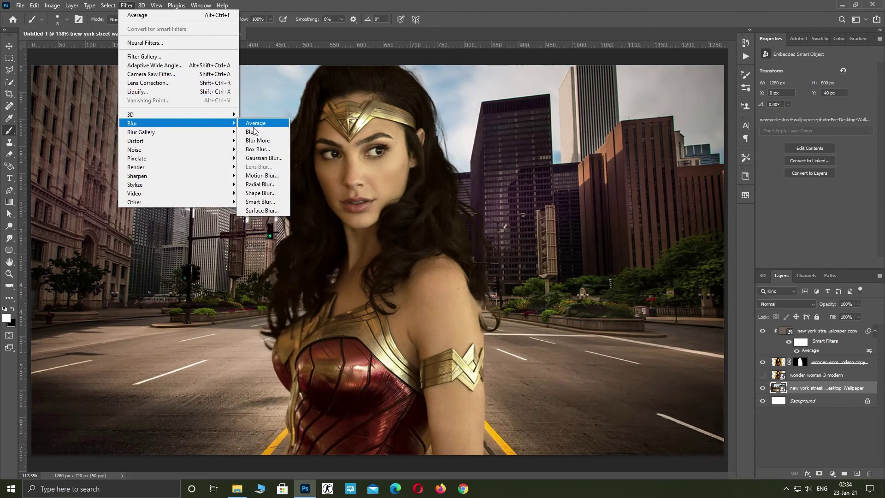
left_click(261, 158)
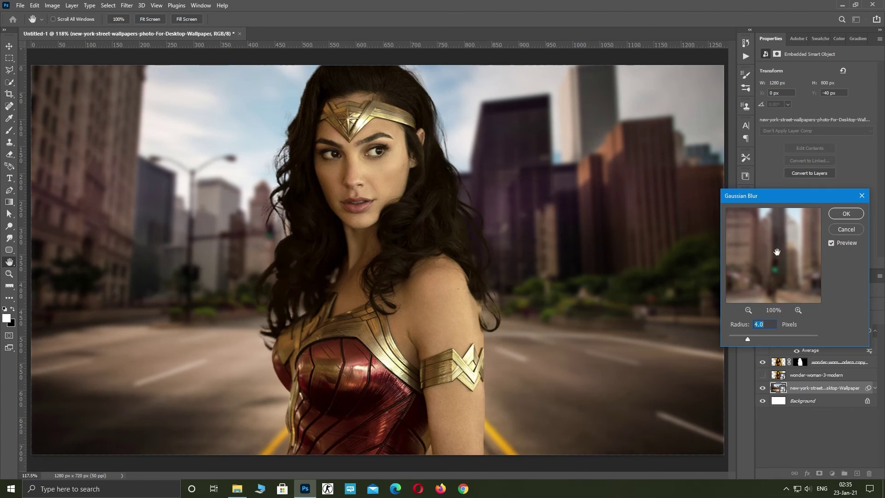
left_click(848, 214)
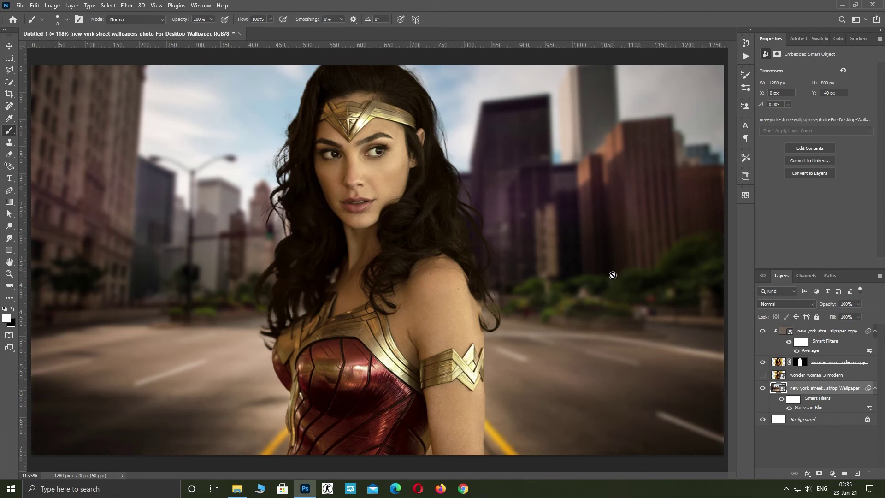
key("v")
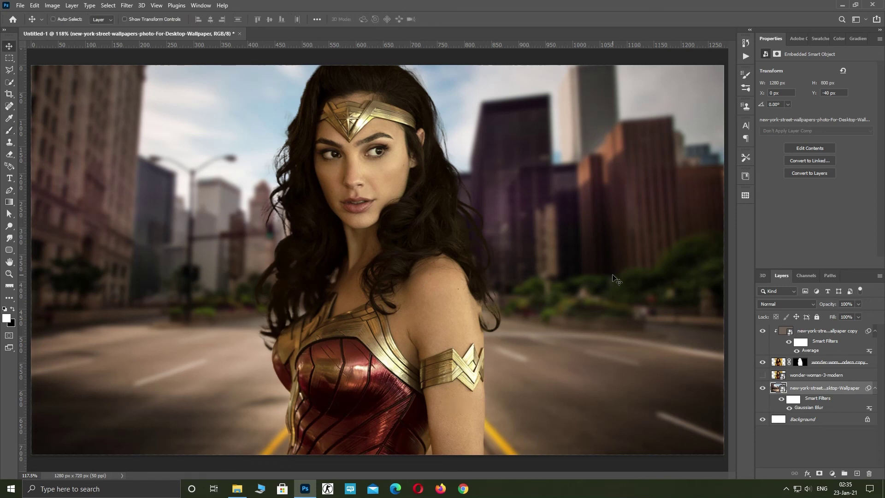